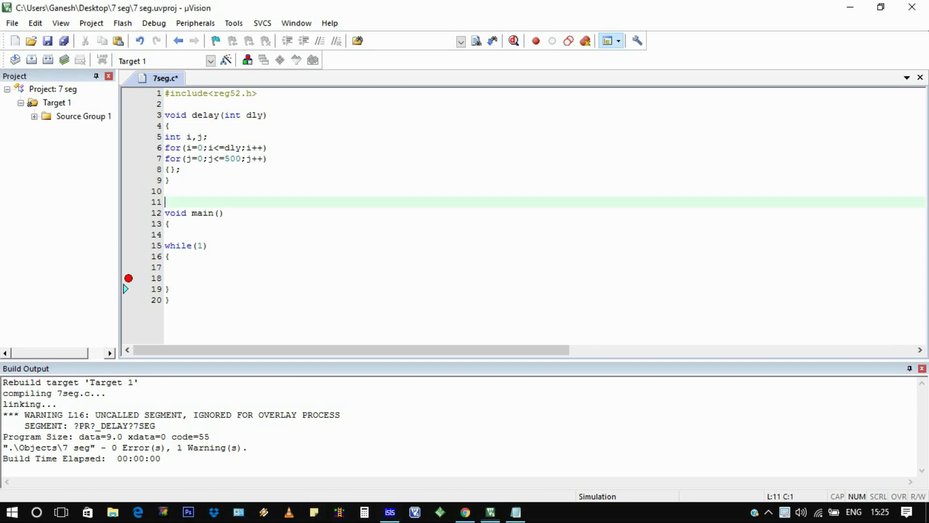
left_click(390, 513)
scroll(525, 267, "up", 1)
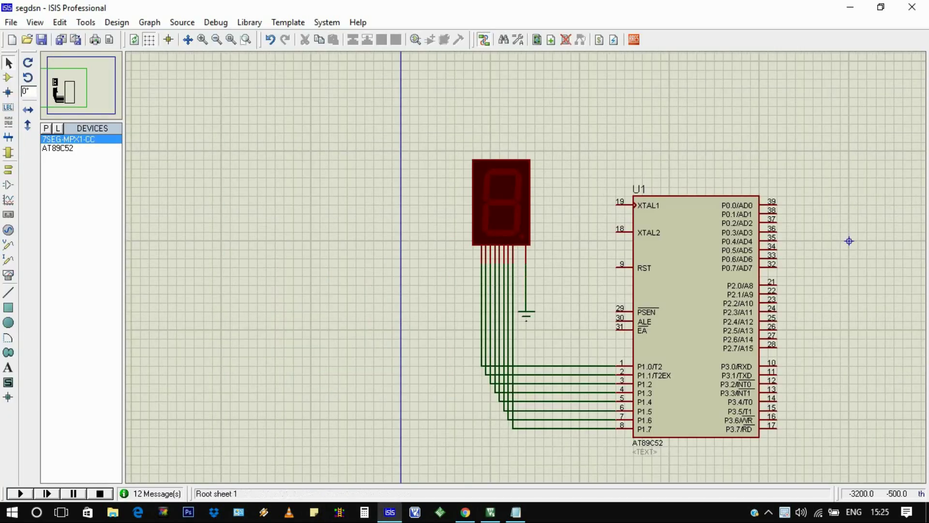
scroll(850, 240, "down", 1)
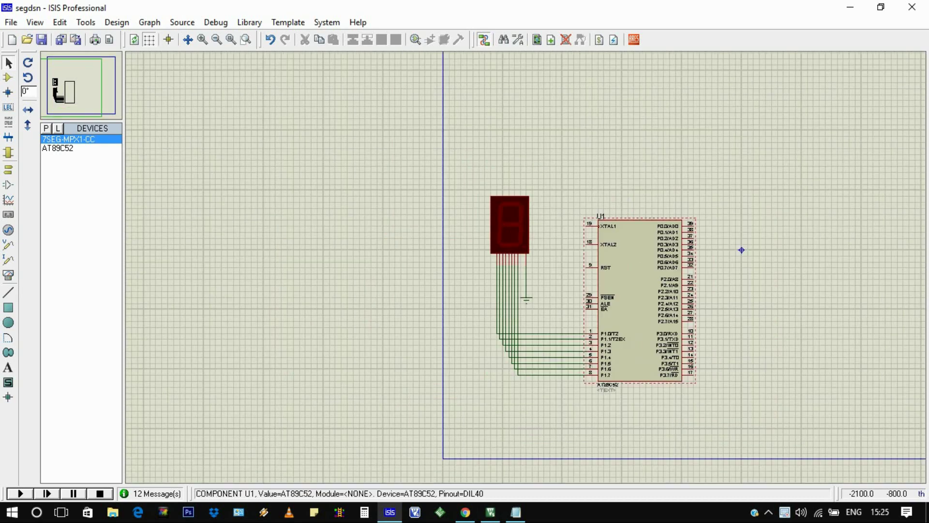
scroll(741, 249, "up", 1)
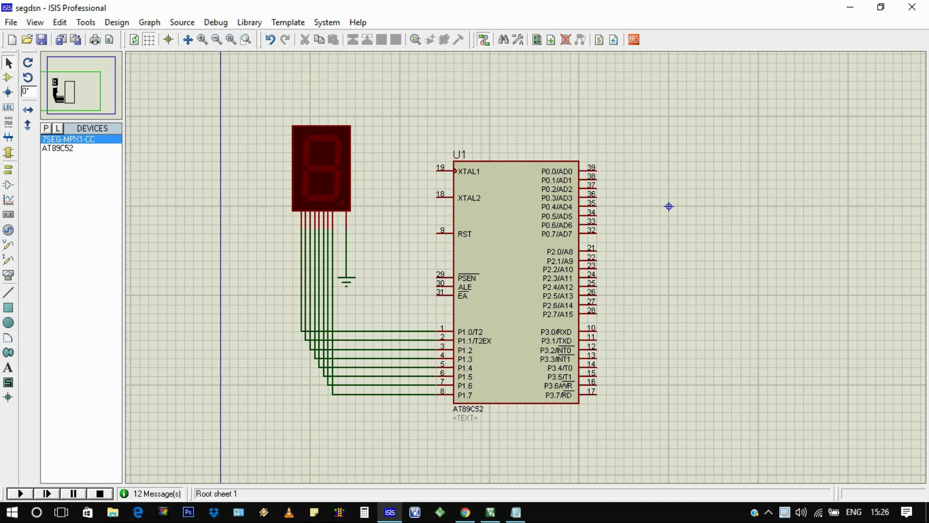
key("alt+Tab")
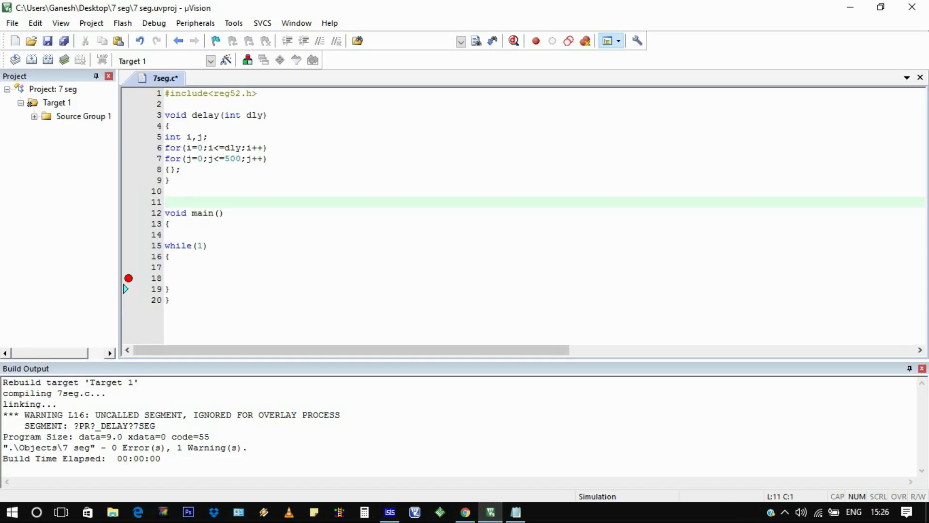
Add P1=0x00; before the loop and start a P1= assignment inside while(1)
key("Down")
key("Down")
key("Down")
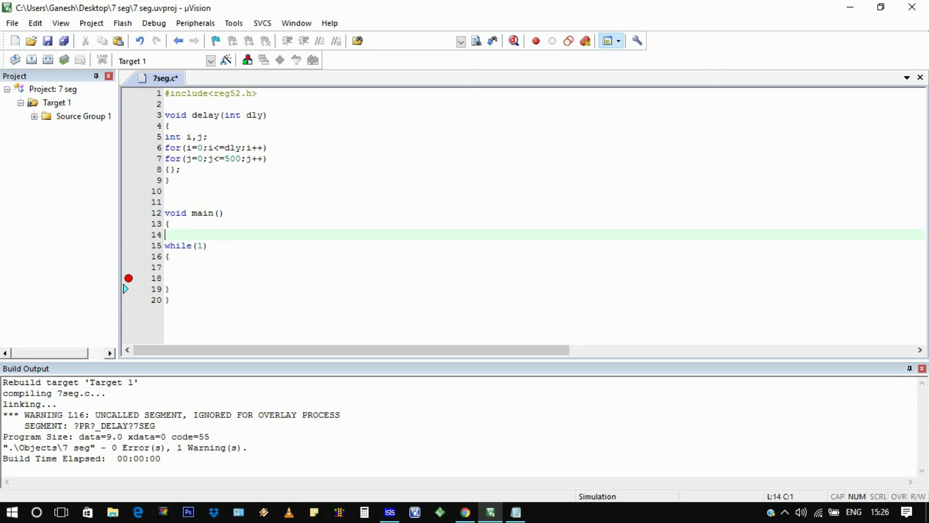
type("P1")
type("=0x")
type("00")
type(";")
key("Down")
key("Down")
key("Down")
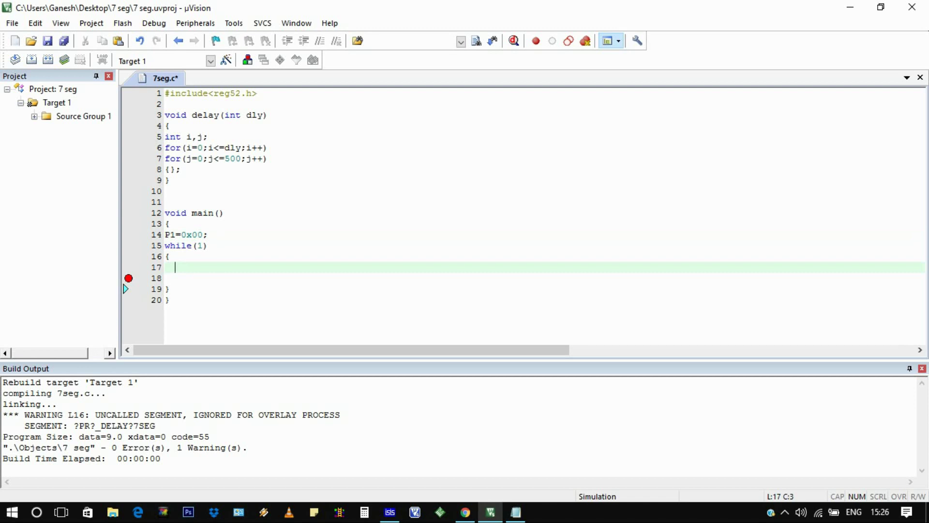
type("P")
type("1=")
left_click(515, 512)
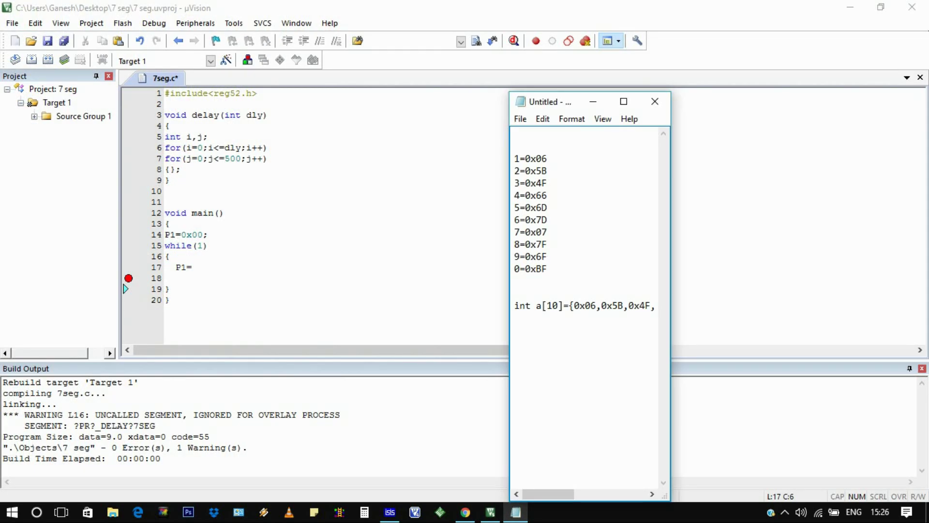
Select the digit-1 code 0x06 on the 1=0x06 line of the notes
mouse_move(548, 270)
left_mouse_down()
mouse_move(515, 203)
mouse_move(514, 158)
left_mouse_up()
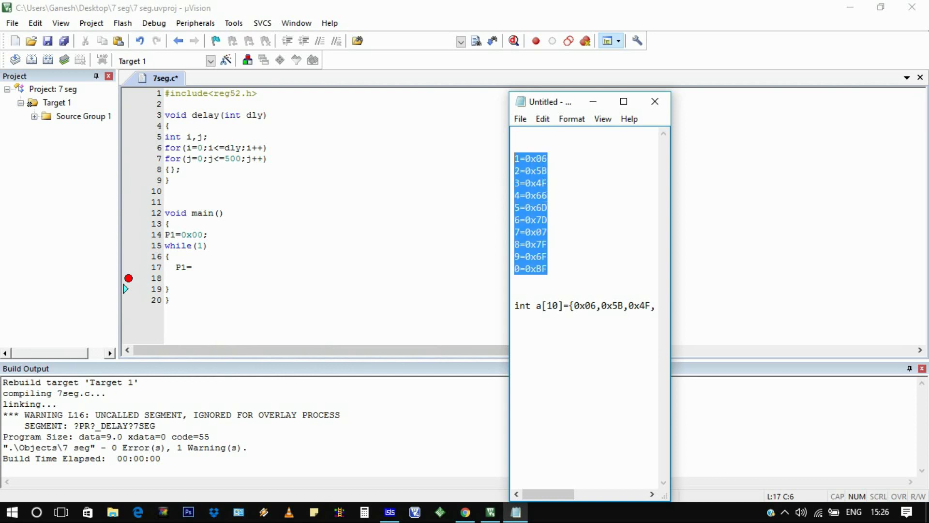
left_click(515, 146)
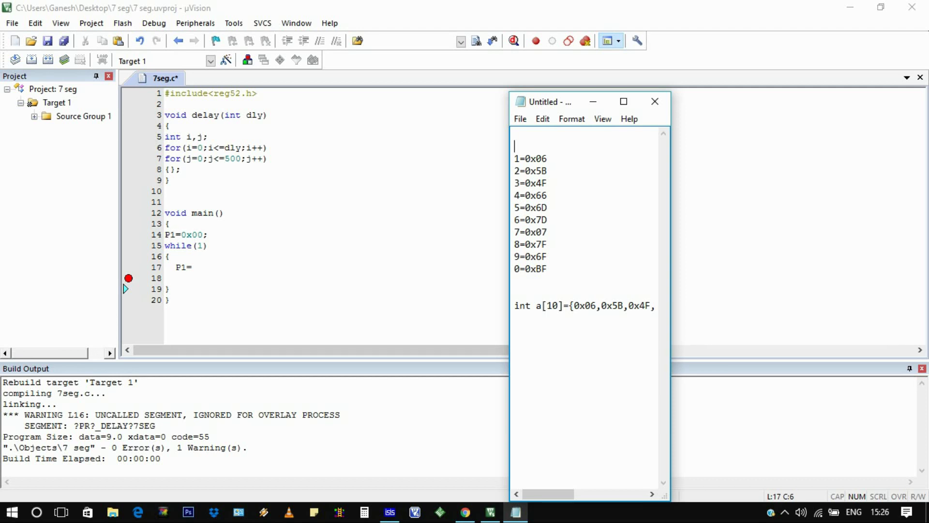
double_click(536, 159)
key("ctrl+c")
Complete the assignment as P1=0x06; and add a delay(10) call below it
key("alt+Tab")
key("ctrl+v")
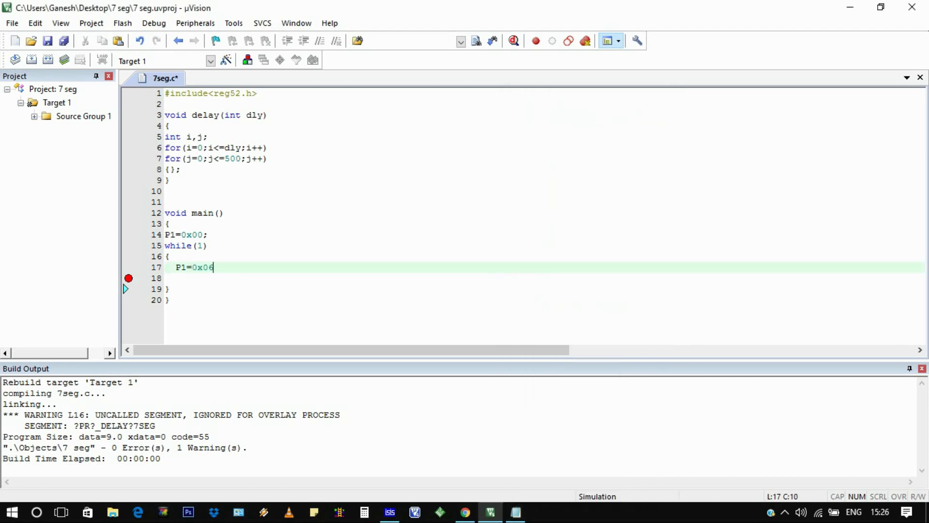
type(";")
key("Return")
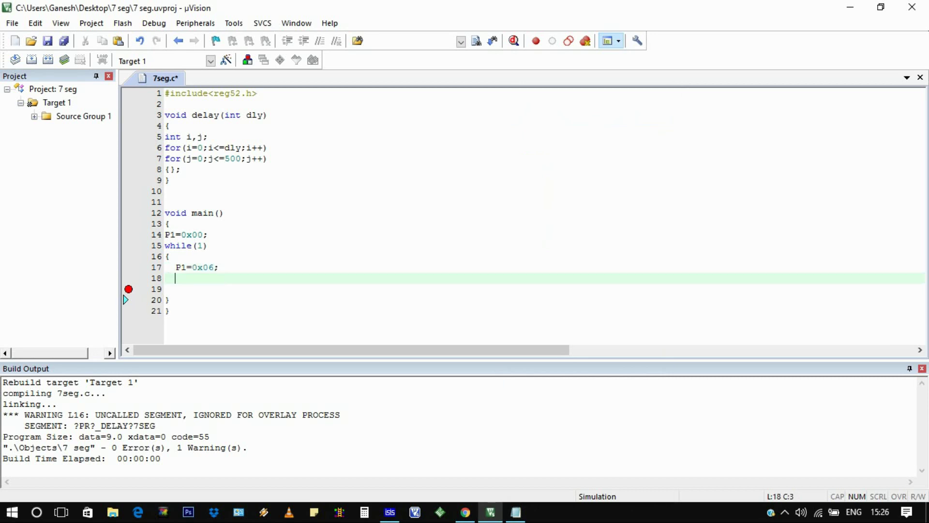
type("dela")
type("y()")
key("Left")
type("10")
key("Right")
type(";")
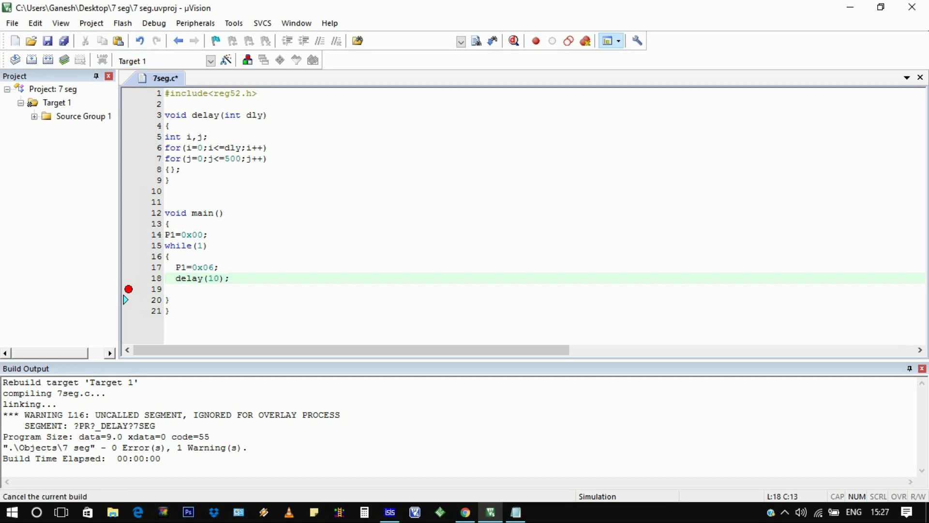
Enable Create HEX File in Target 1's Output options
right_click(69, 103)
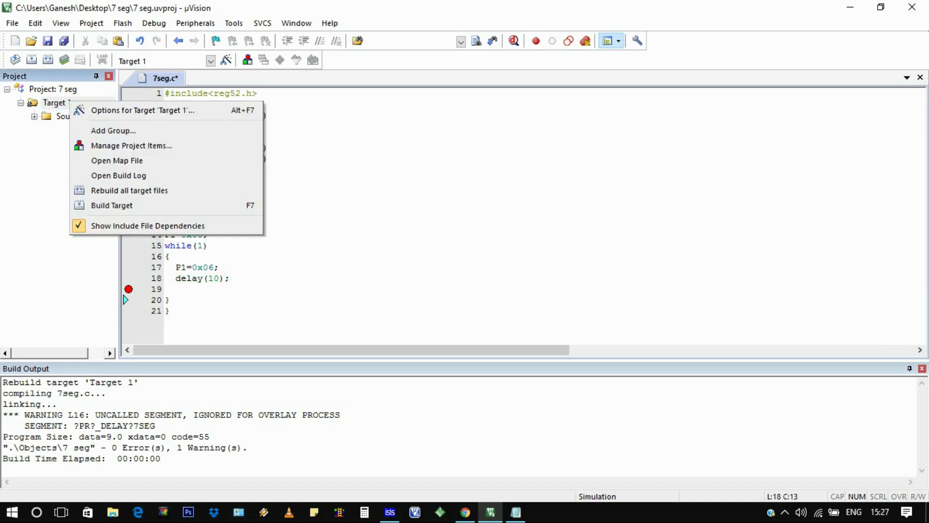
left_click(142, 110)
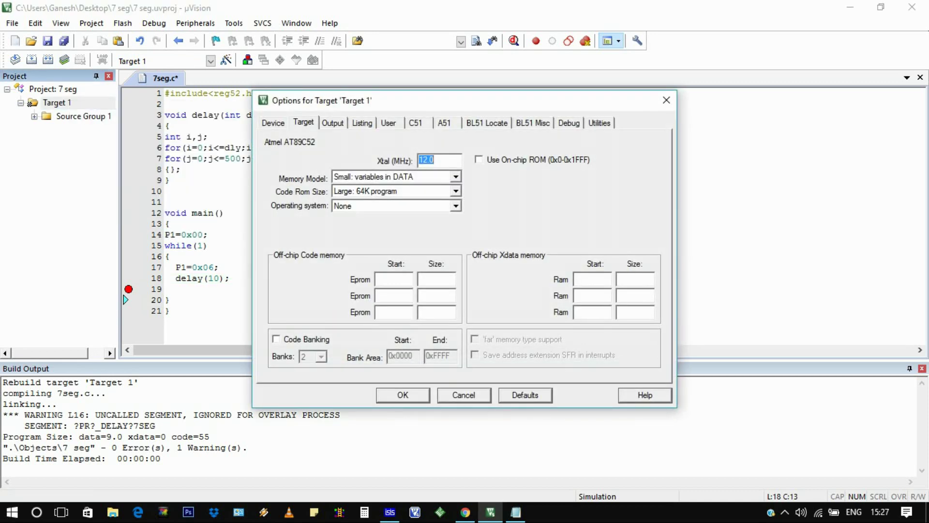
key("ctrl+Tab")
left_click(291, 212)
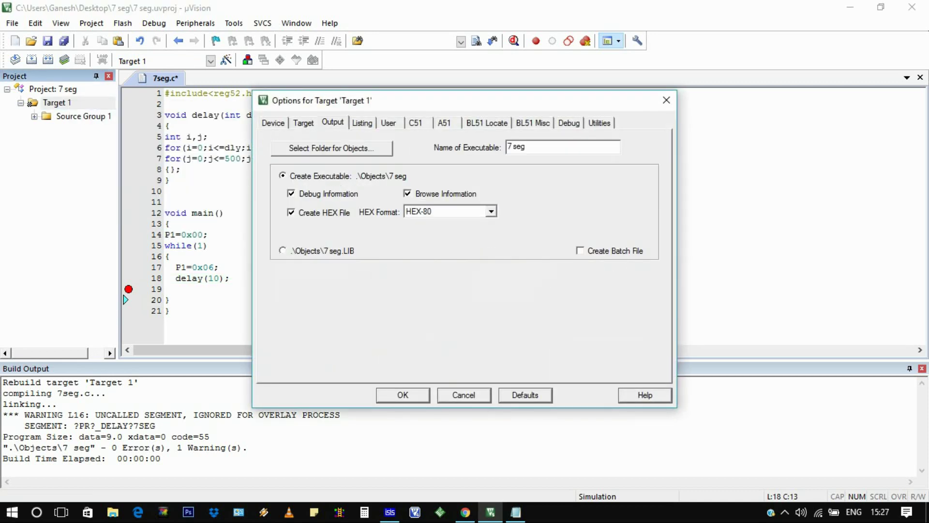
key("Return")
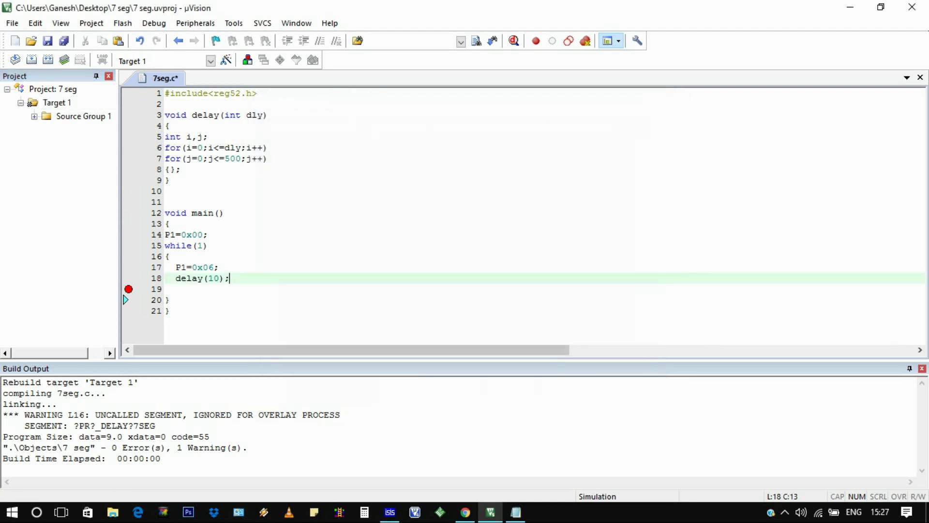
Save 7seg.c and rebuild the project with 0 errors and 0 warnings
key("ctrl+s")
left_click(47, 60)
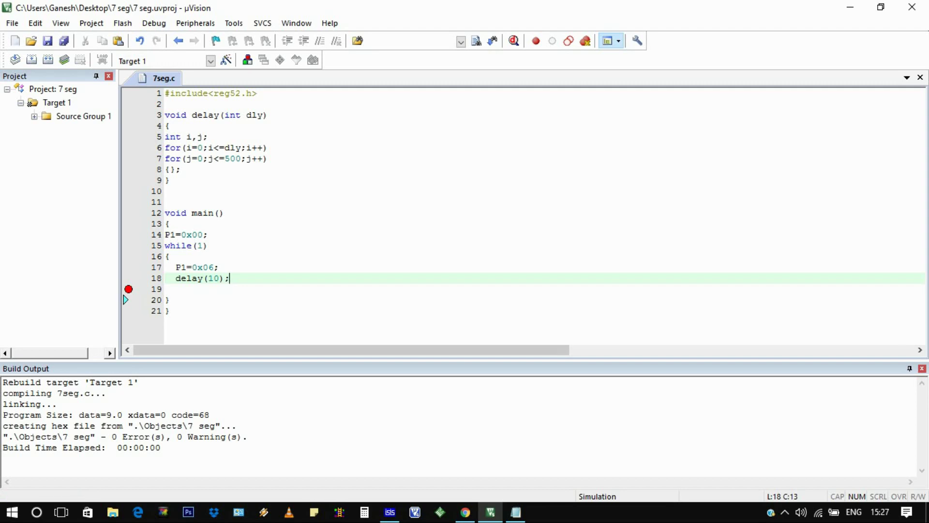
left_click(390, 512)
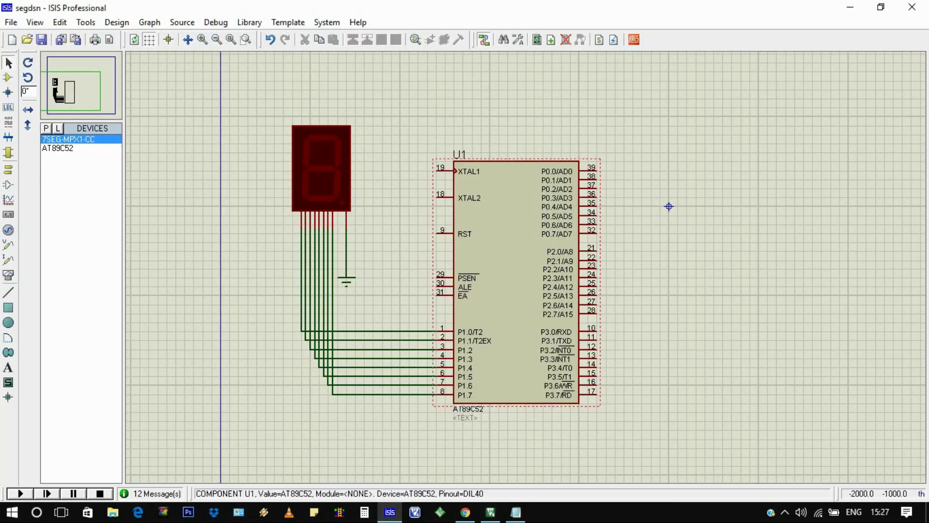
Set U1's Program File to Objects\7 seg.hex and start the simulation
key("ctrl+e")
left_click(502, 198)
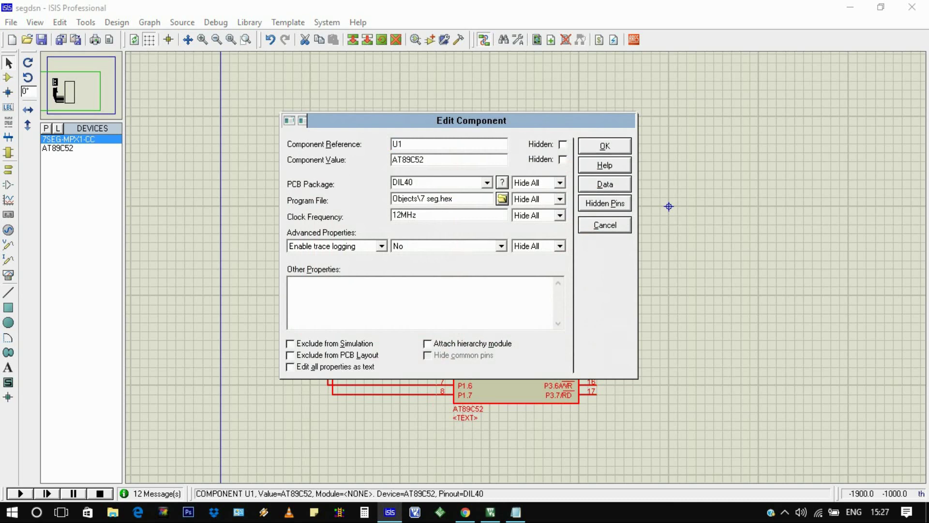
left_click(321, 186)
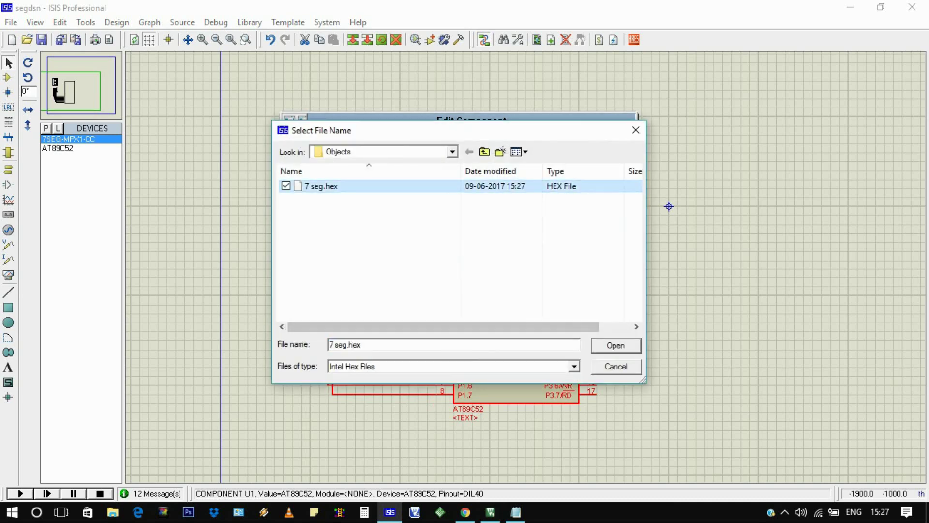
key("Return")
key("Return")
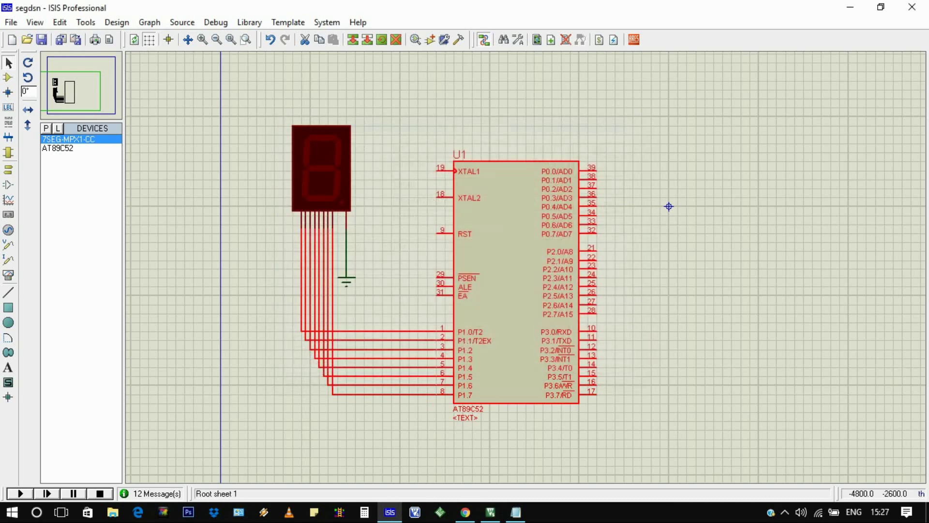
left_click(20, 493)
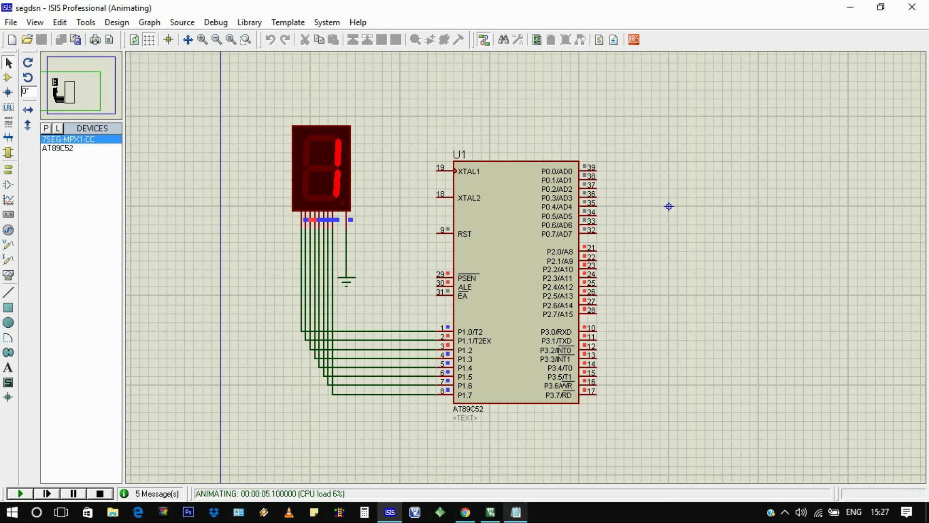
left_click(491, 512)
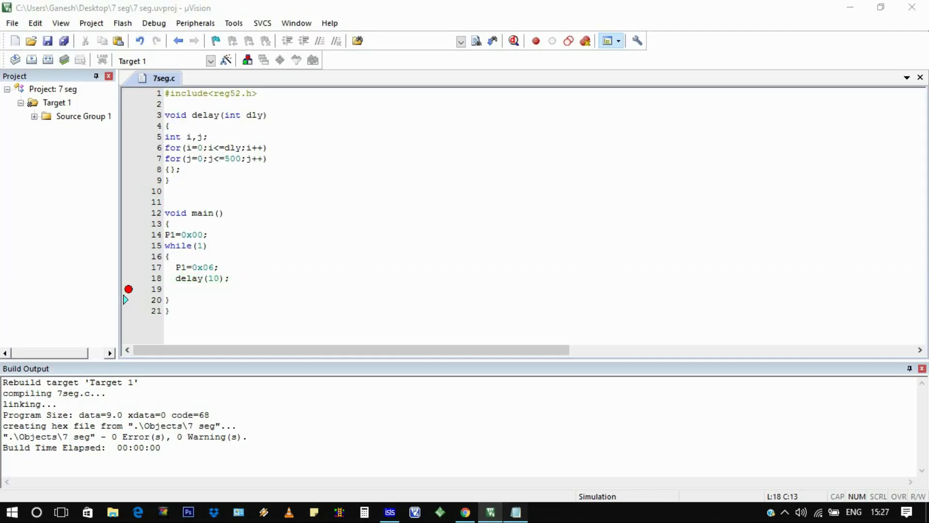
Replace 0x06 on line 17 with the digit-5 code 0x6D from the notes
left_click(516, 512)
double_click(536, 207)
key("ctrl+c")
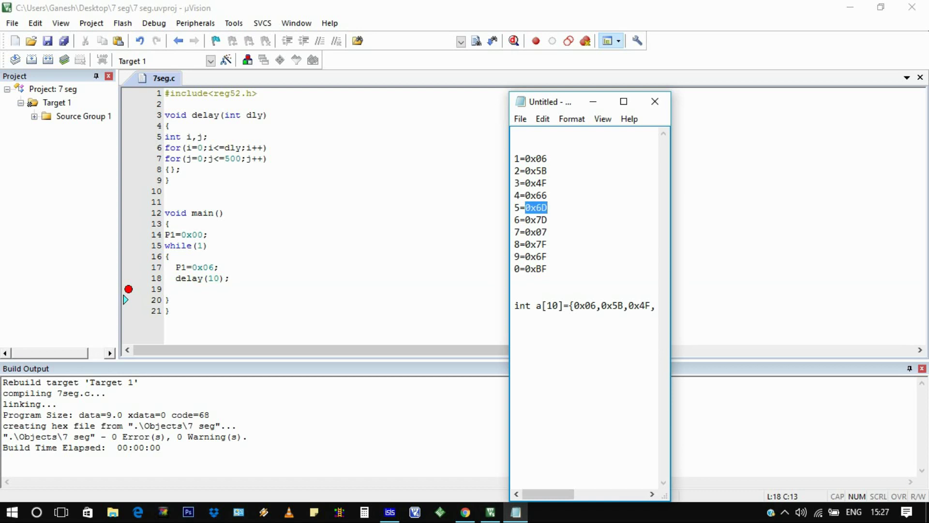
left_click(203, 267)
double_click(203, 268)
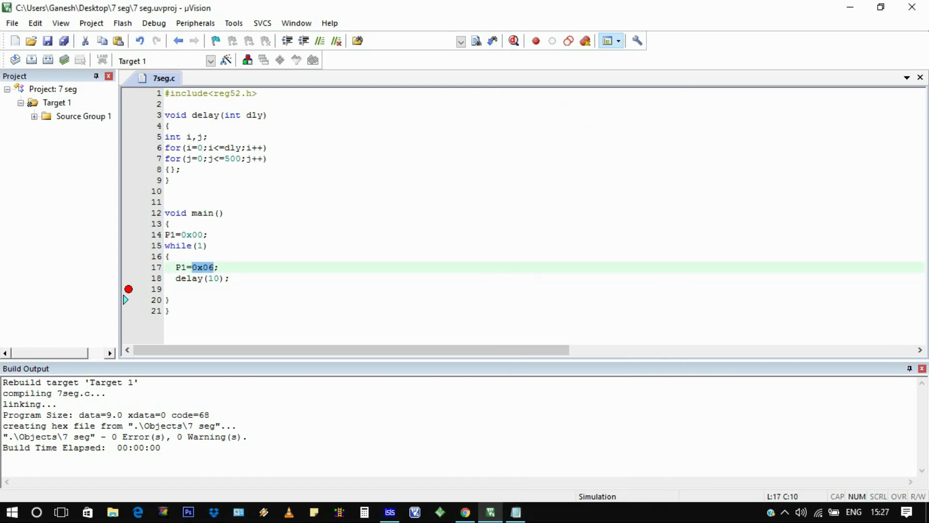
key("ctrl+v")
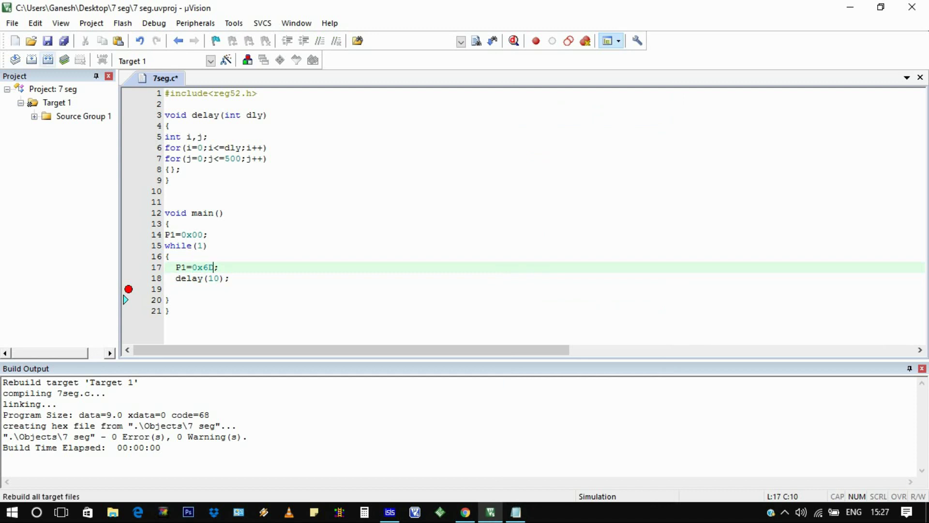
Rebuild the project and stop the running Proteus simulation
left_click(47, 60)
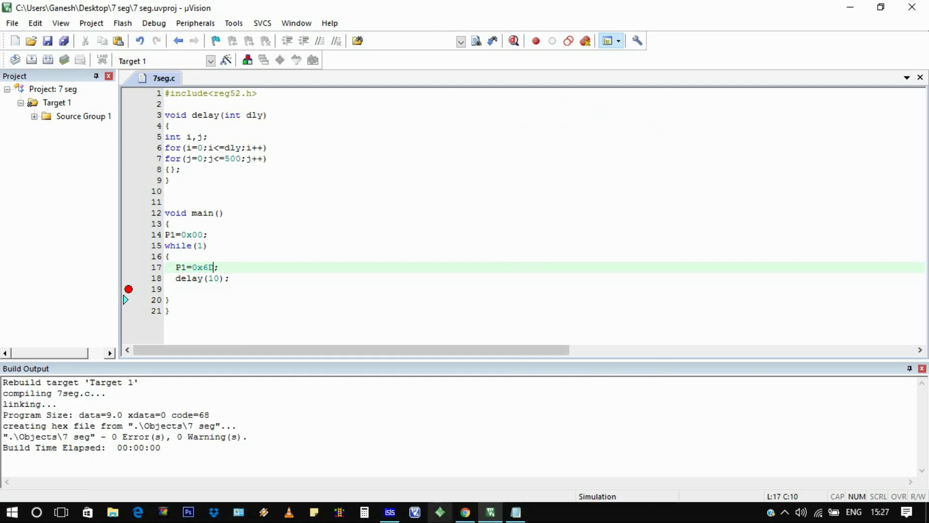
left_click(390, 513)
key("shift+Pause")
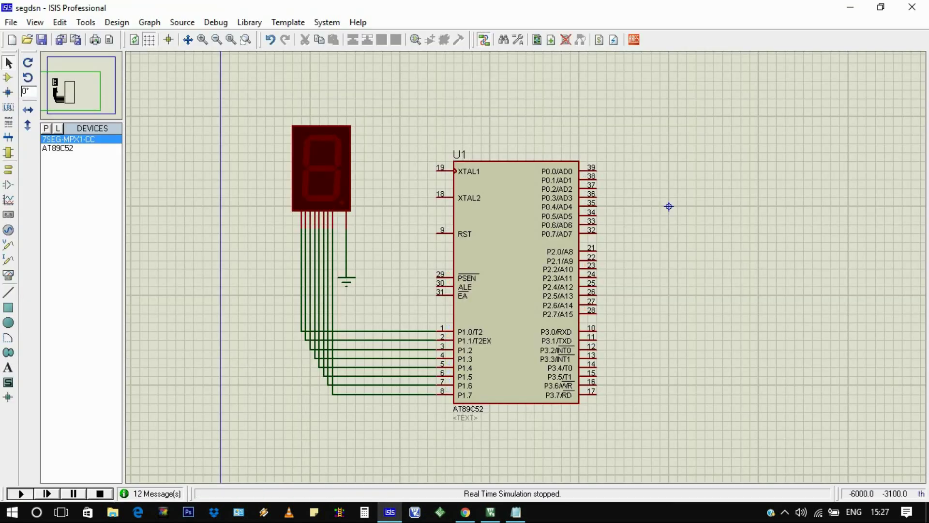
Restart the Proteus simulation with F12 so the display shows 5
key("F12")
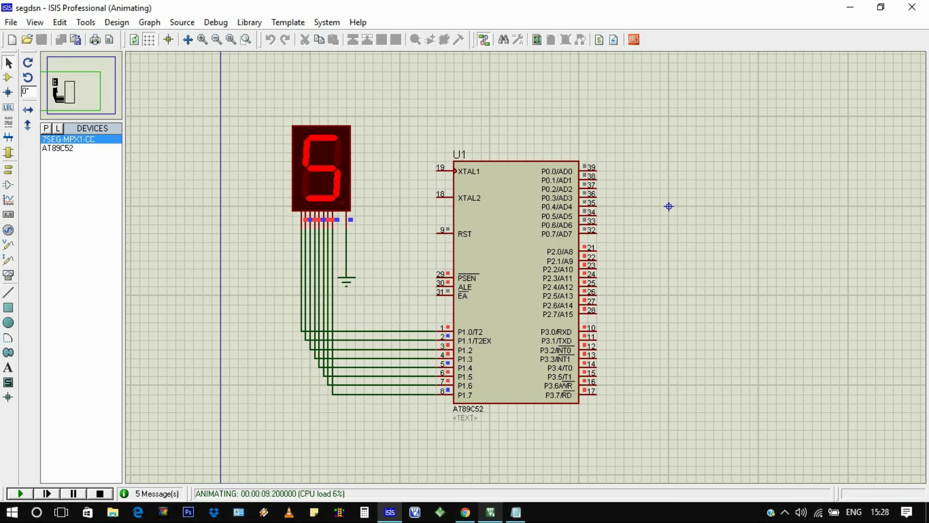
left_click(491, 512)
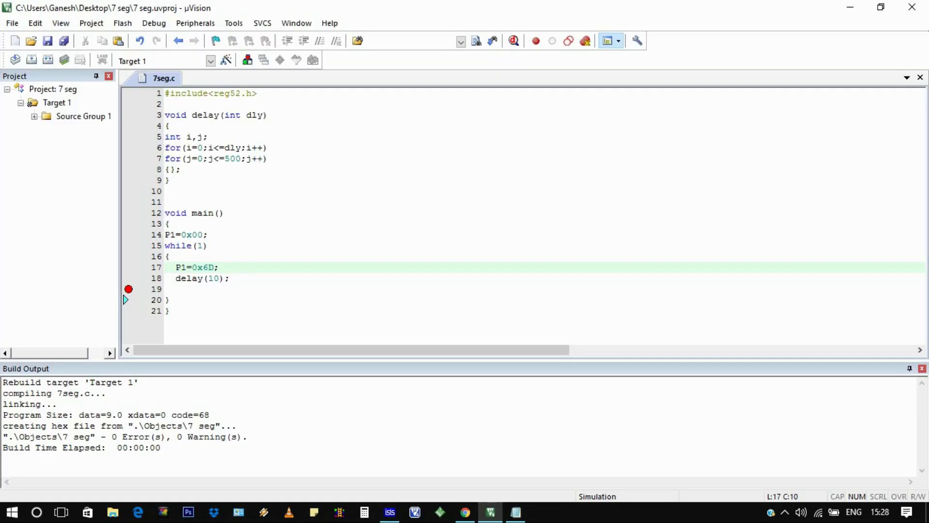
Paste the int a[10]={...}; digit-code line from the notes onto new line 11
key("Up")
key("Up")
key("Up")
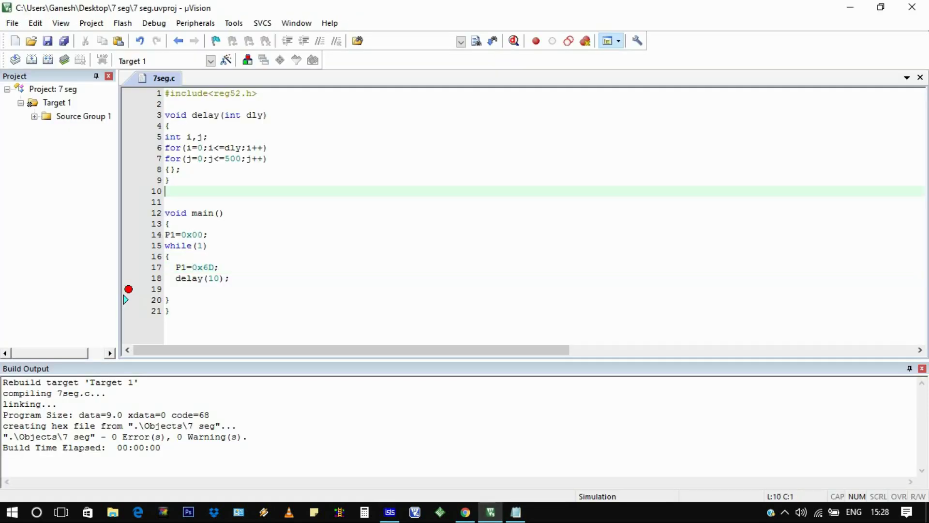
key("Return")
left_click(516, 512)
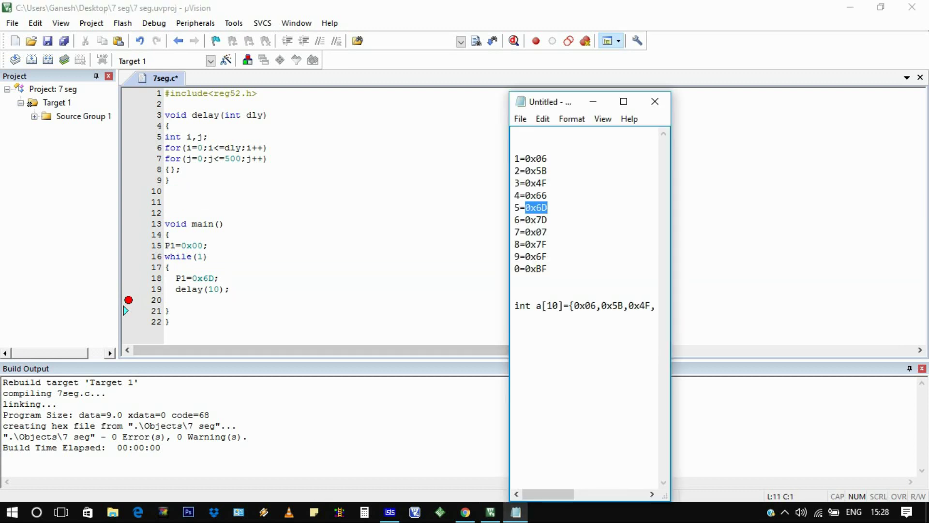
left_click_drag(671, 290, 890, 290)
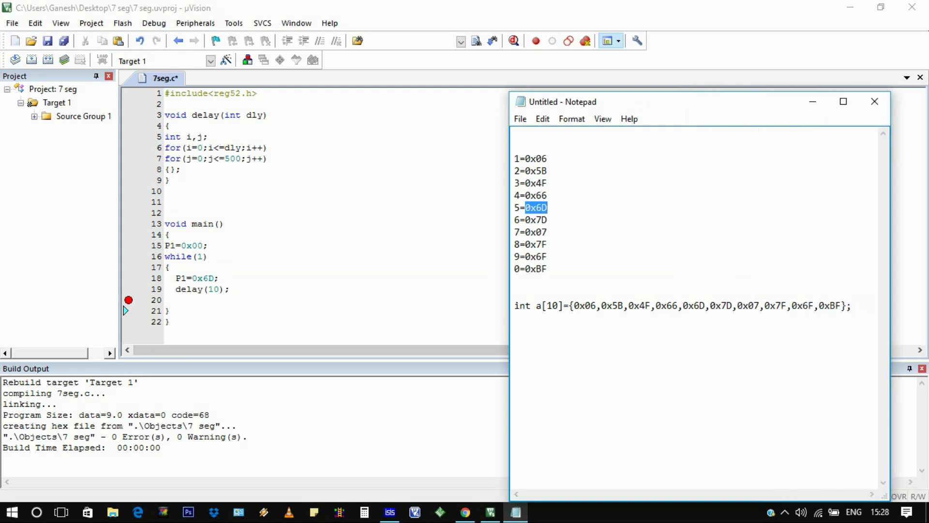
left_click_drag(851, 306, 515, 306)
key("ctrl+c")
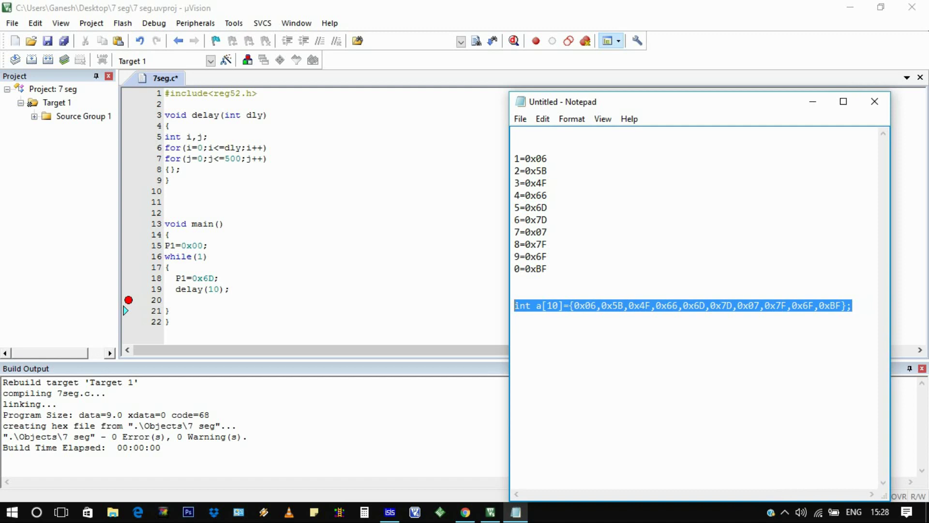
left_click(291, 202)
key("ctrl+v")
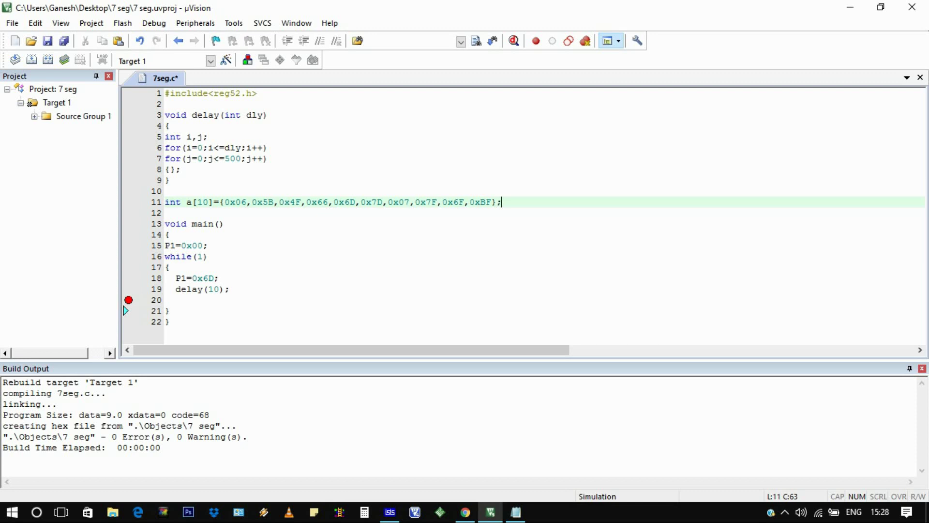
key("Down")
key("Down")
key("Down")
key("shift+Up")
key("shift+Up")
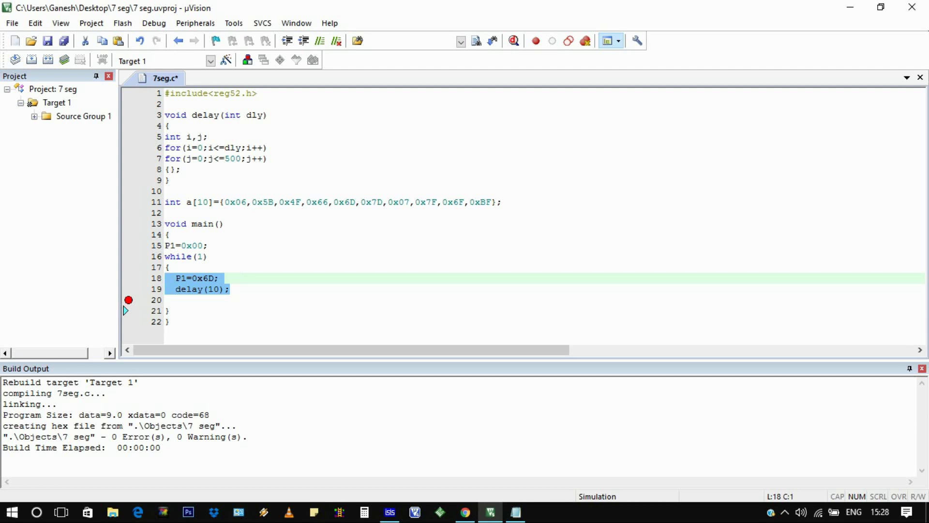
Replace the loop body with int i; for(i=0;i<10;i++){ P1=a[i]; delay(100); }
key("Delete")
type("int ")
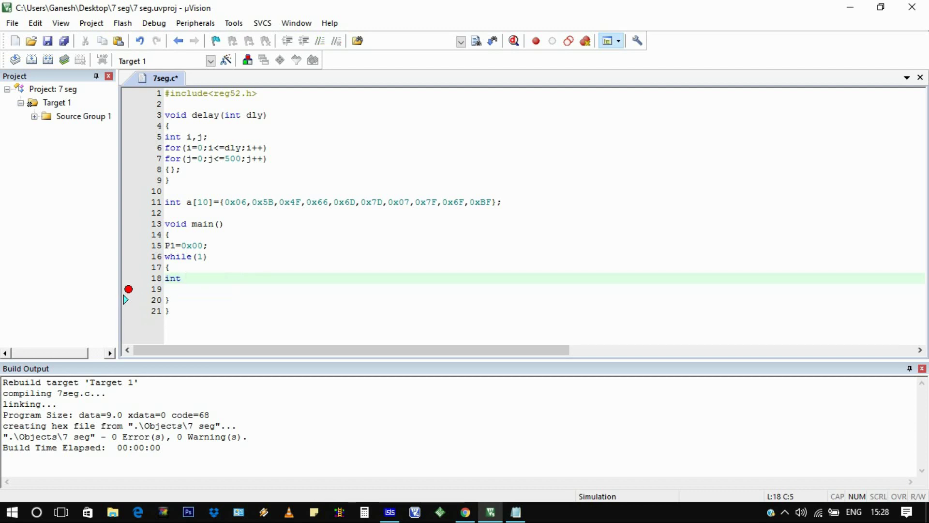
type("i;")
key("Return")
key("Return")
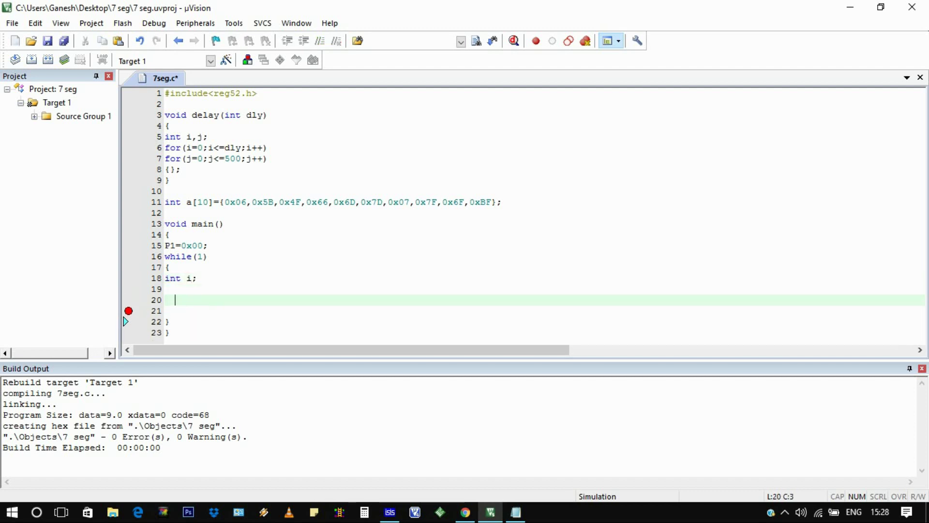
type("for(")
type(")")
type("i=")
type("0")
type(";i<10;")
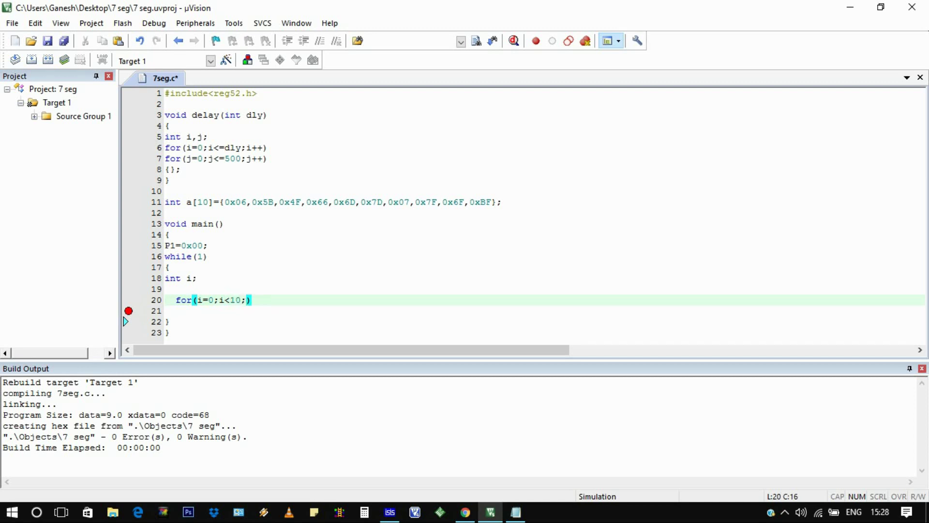
type("i++")
key("Return")
type("{")
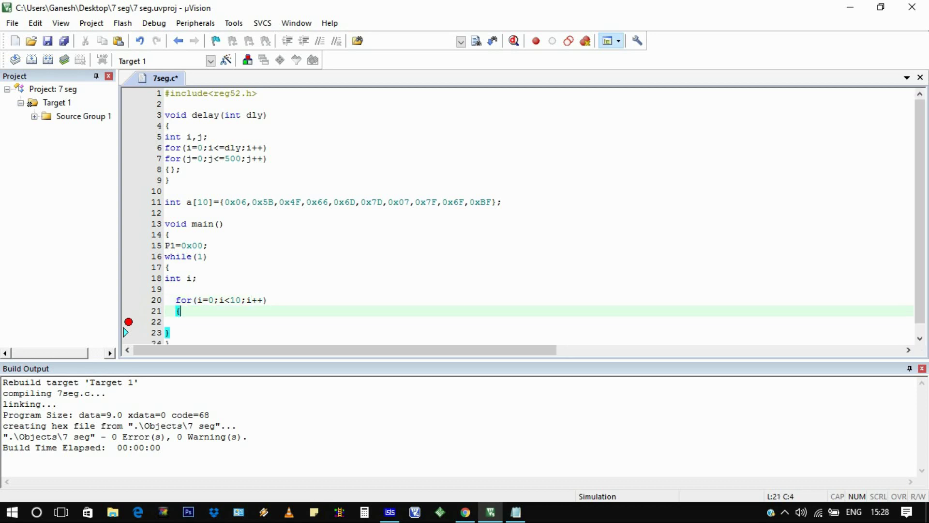
type("}")
key("Return")
key("Return")
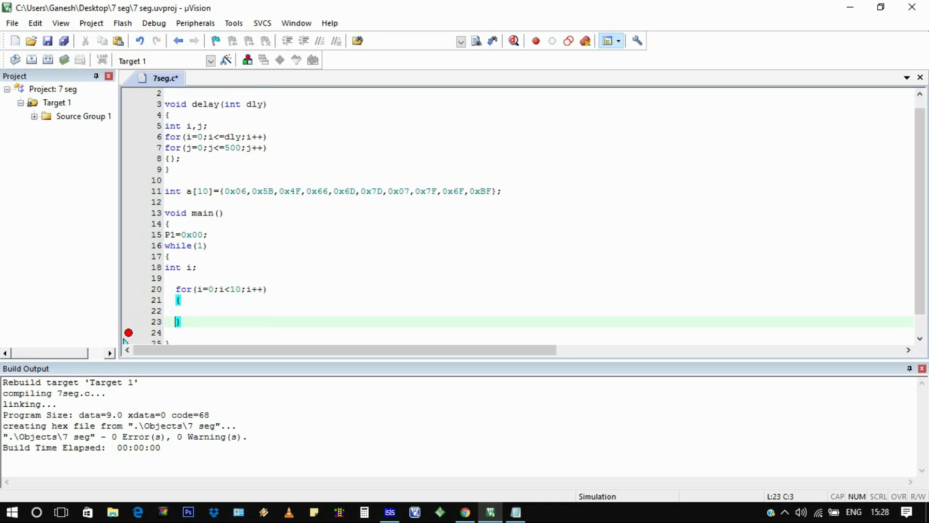
key("Up")
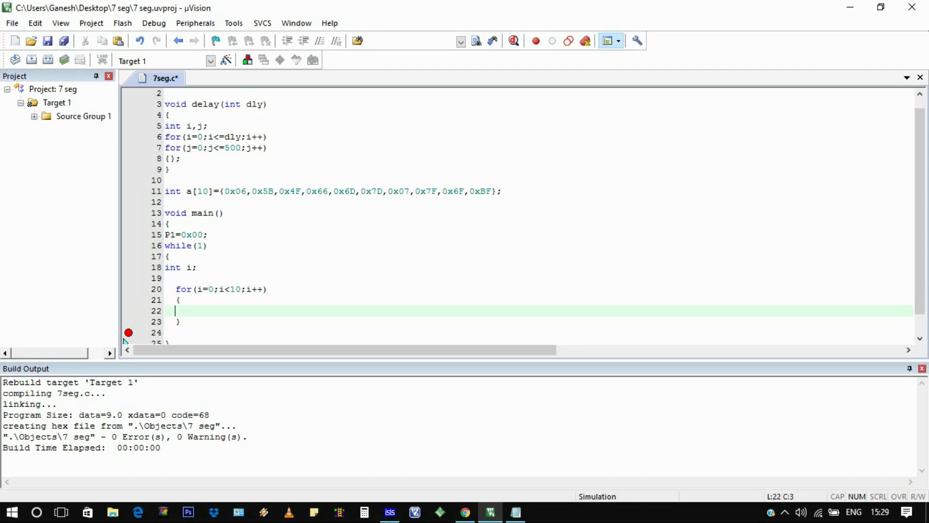
type("P2")
key("BackSpace")
type("1=")
type("a")
type("[")
type("]")
type("i")
key("Right")
type(";")
key("Return")
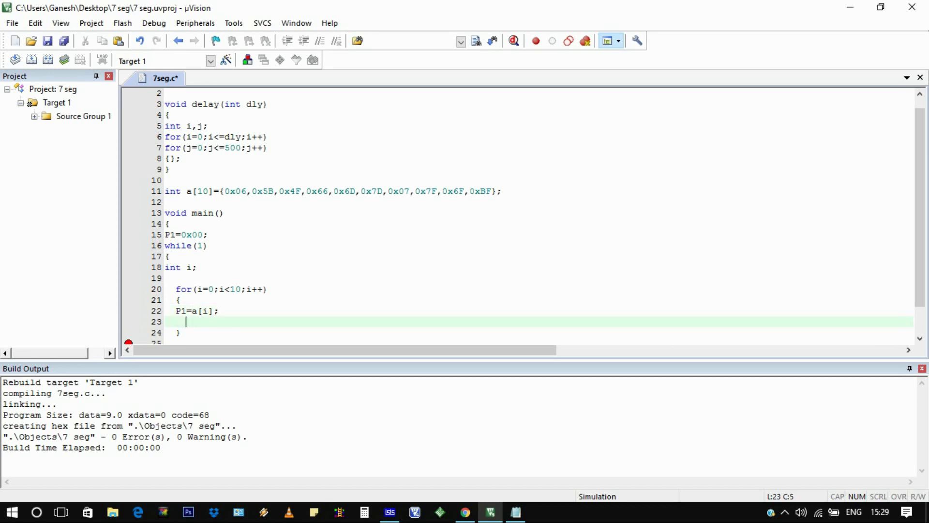
type("delay")
type("(")
type("100)")
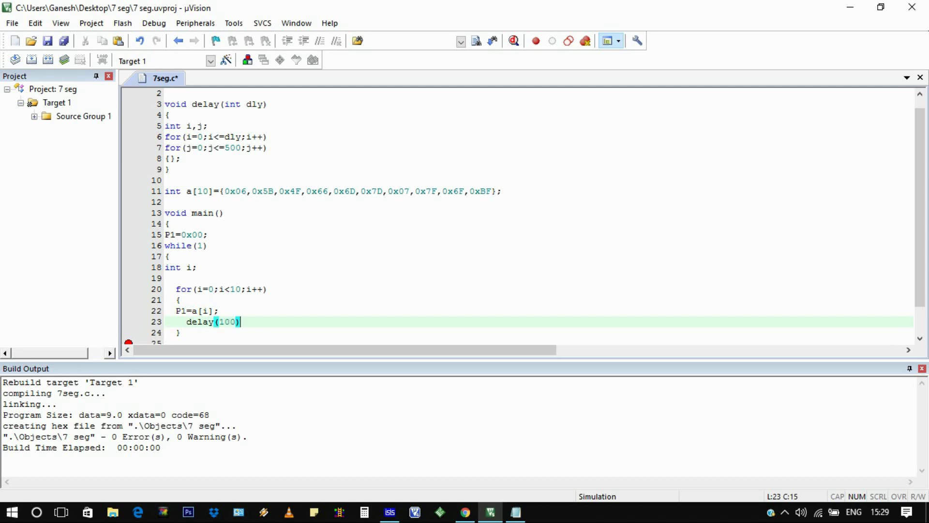
type(";")
scroll(125, 320, "down", 1)
Save 7seg.c and rebuild the project to regenerate the hex file
left_click(47, 59)
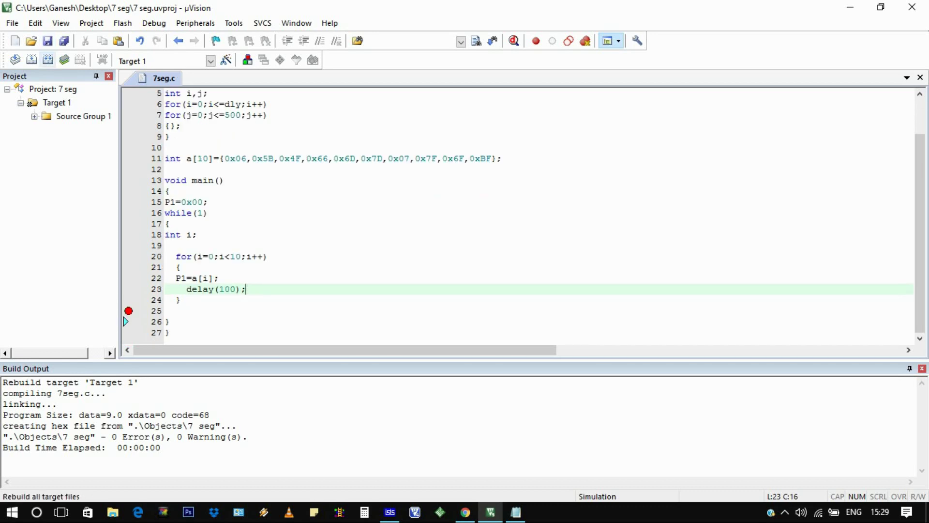
left_click(48, 59)
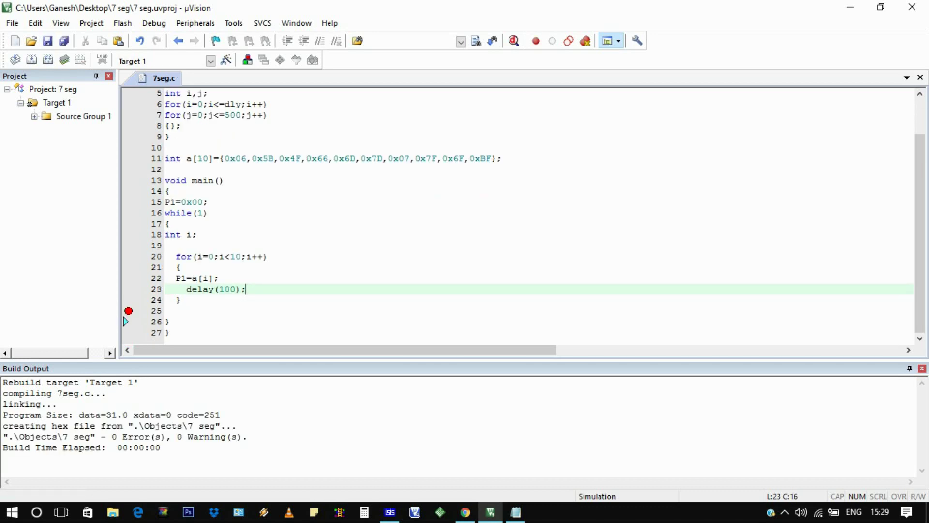
left_click(391, 512)
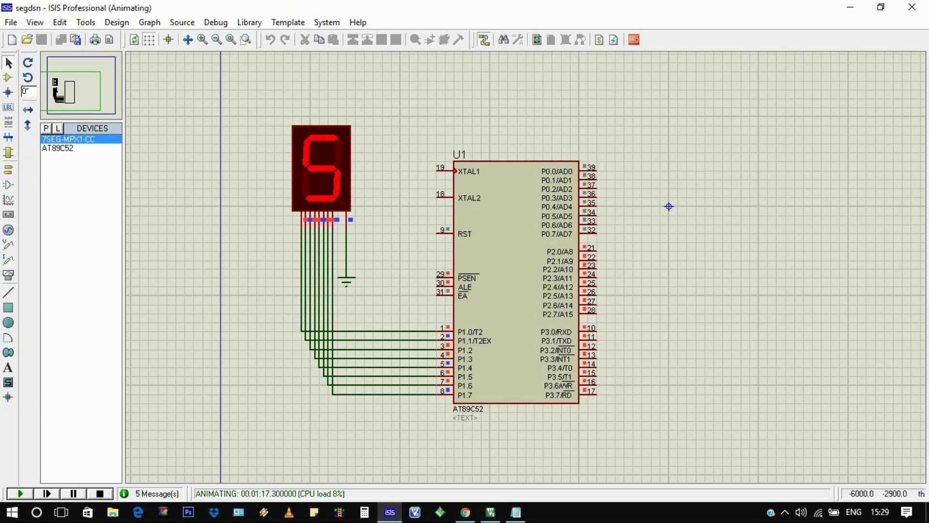
Stop the old simulation and restart it with F12 using the rebuilt program
left_click(100, 492)
key("F12")
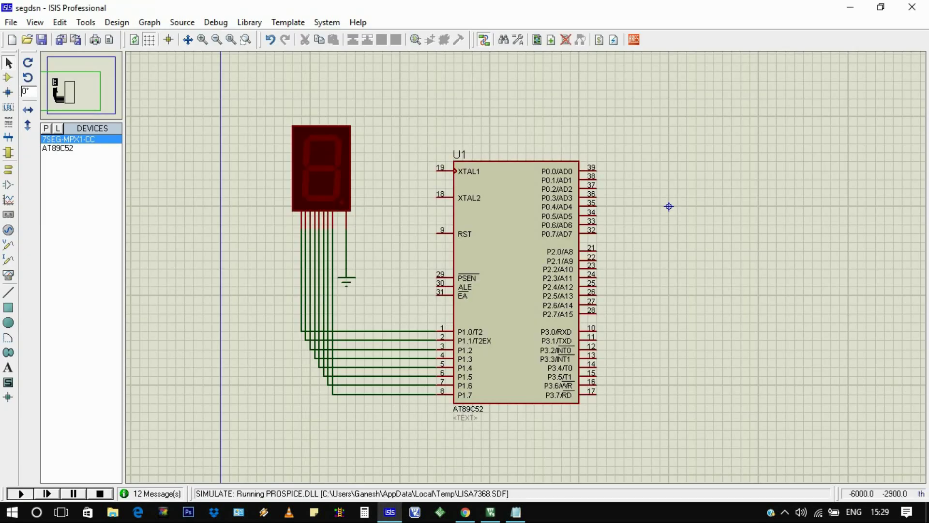